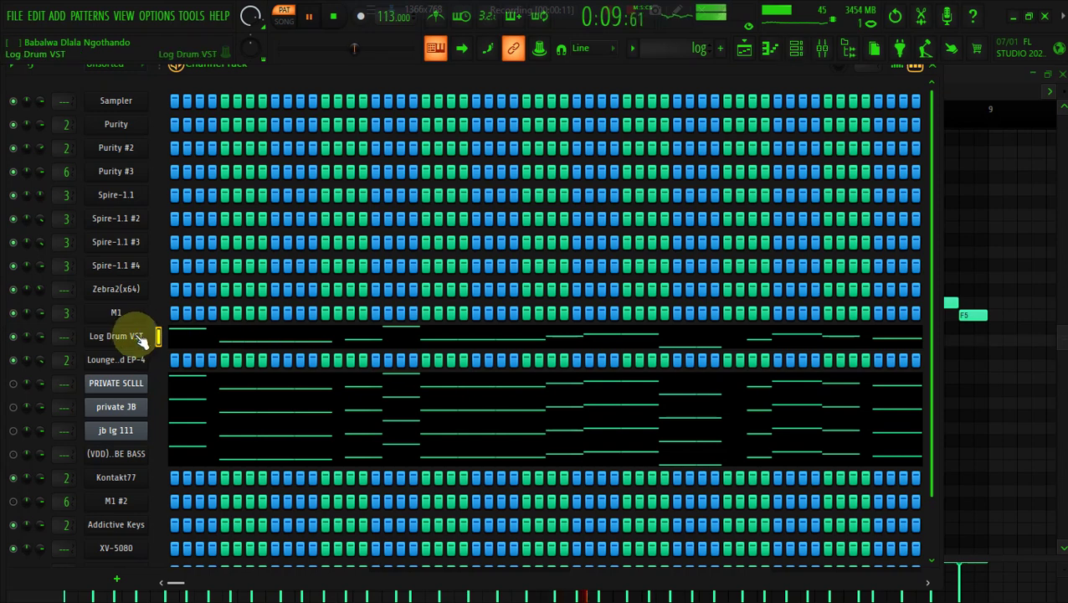
Step: Open the Log Drum VST channel's instrument and route it to mixer track 7
left_click(134, 335)
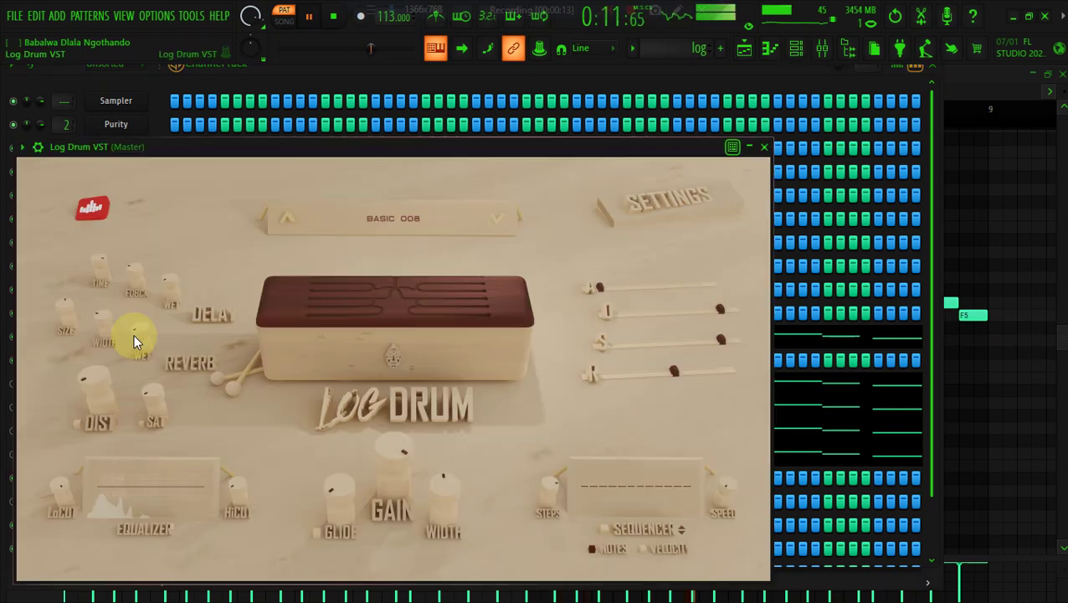
left_click_drag(411, 152, 563, 102)
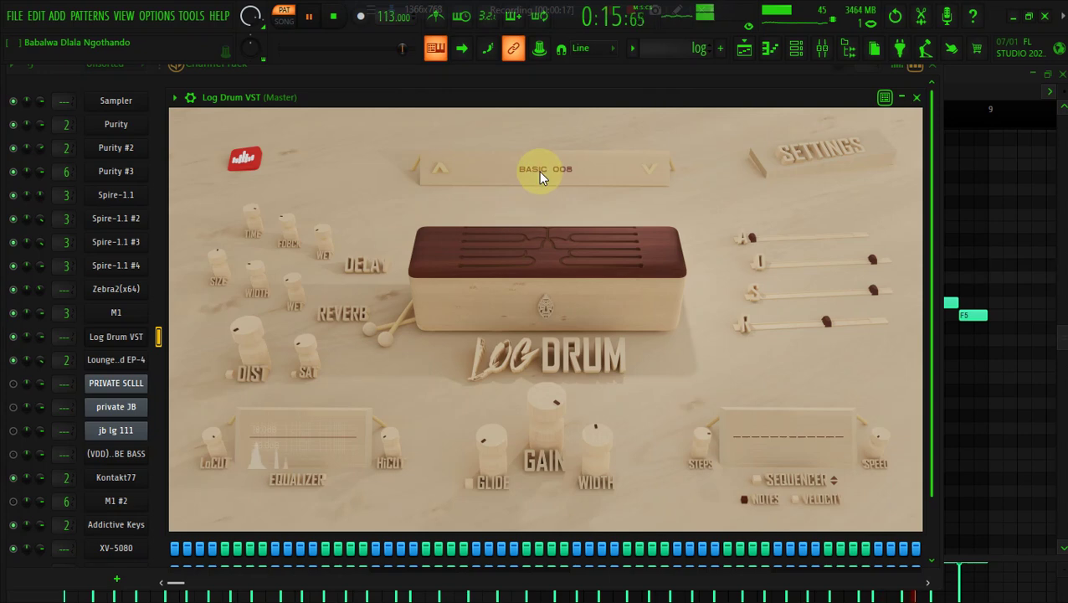
left_click(98, 338)
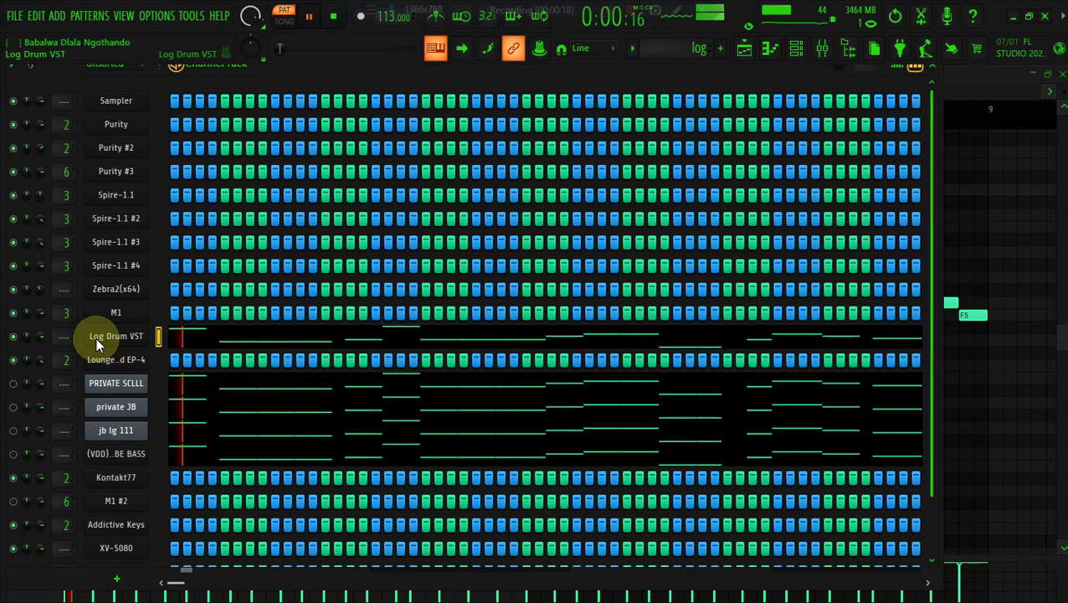
left_click(98, 343)
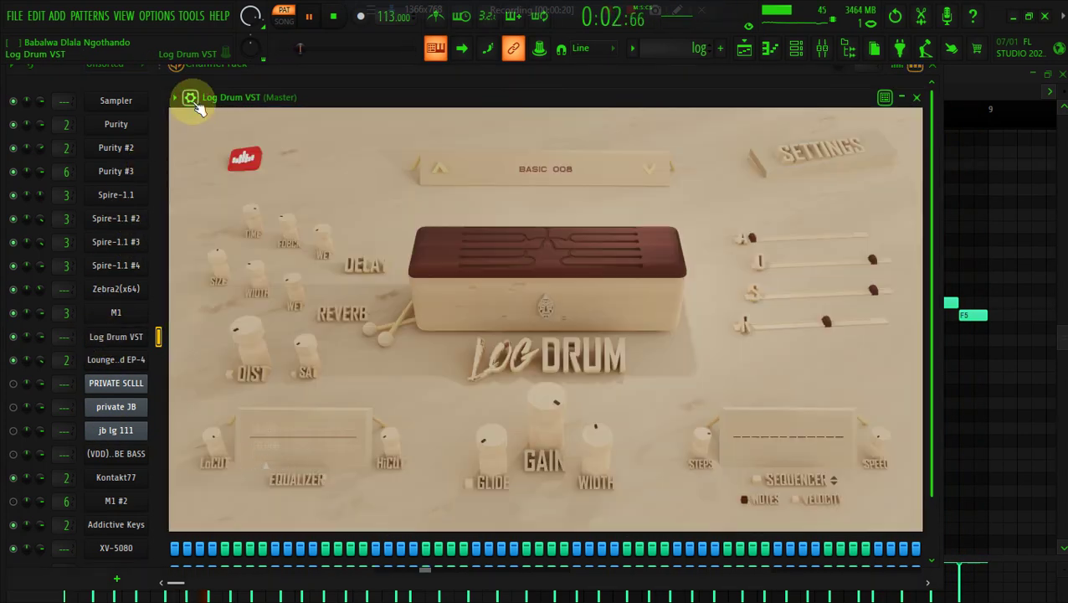
left_click(906, 140)
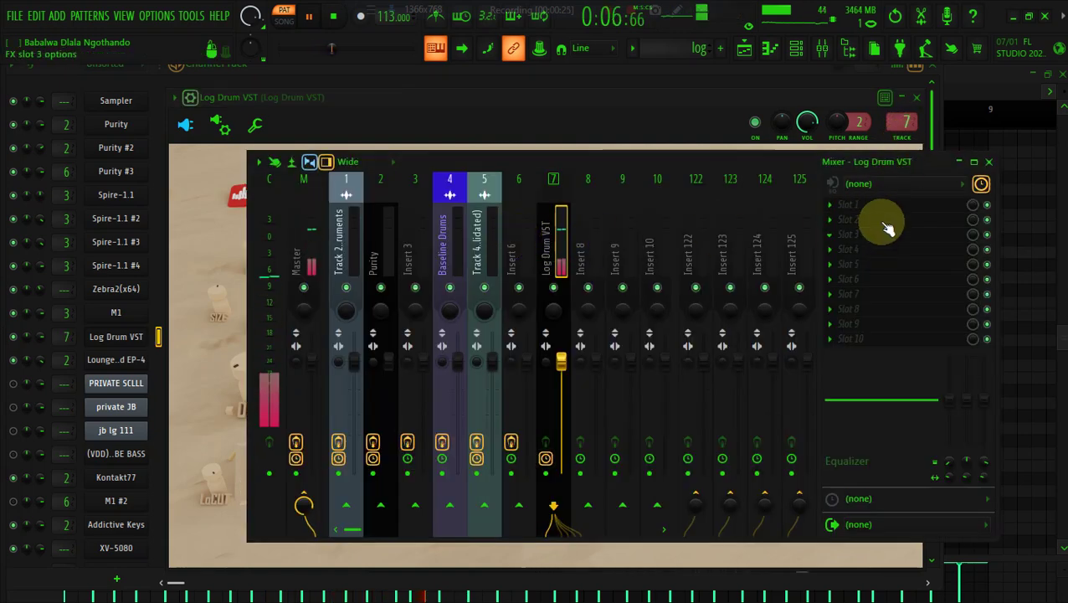
Step: Find JST BG-Bass in the plugin manager by searching for BAS and mark it as a favorite
left_click(57, 15)
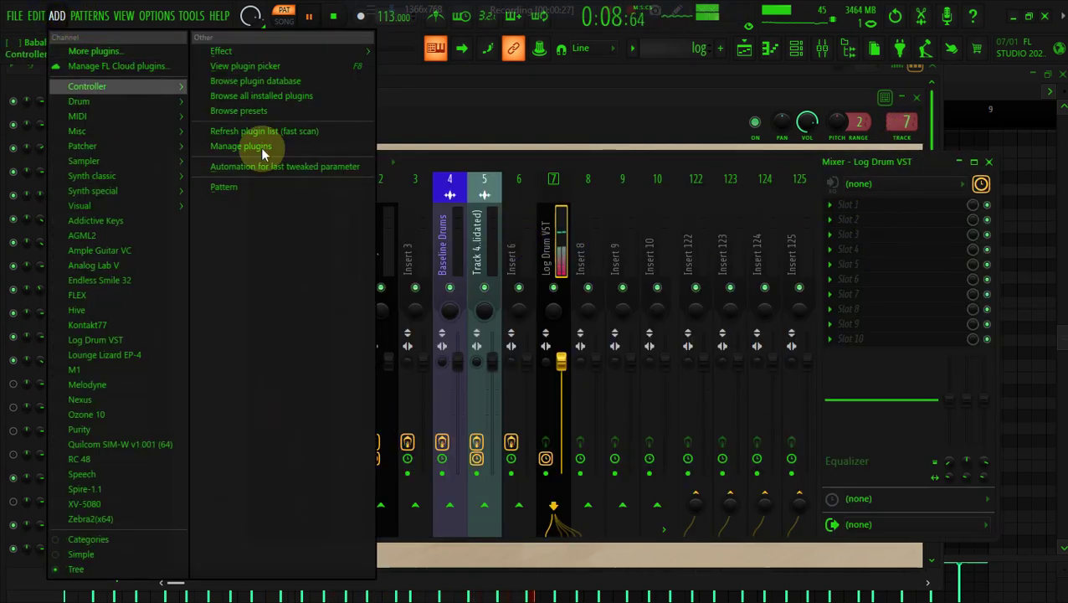
left_click(262, 147)
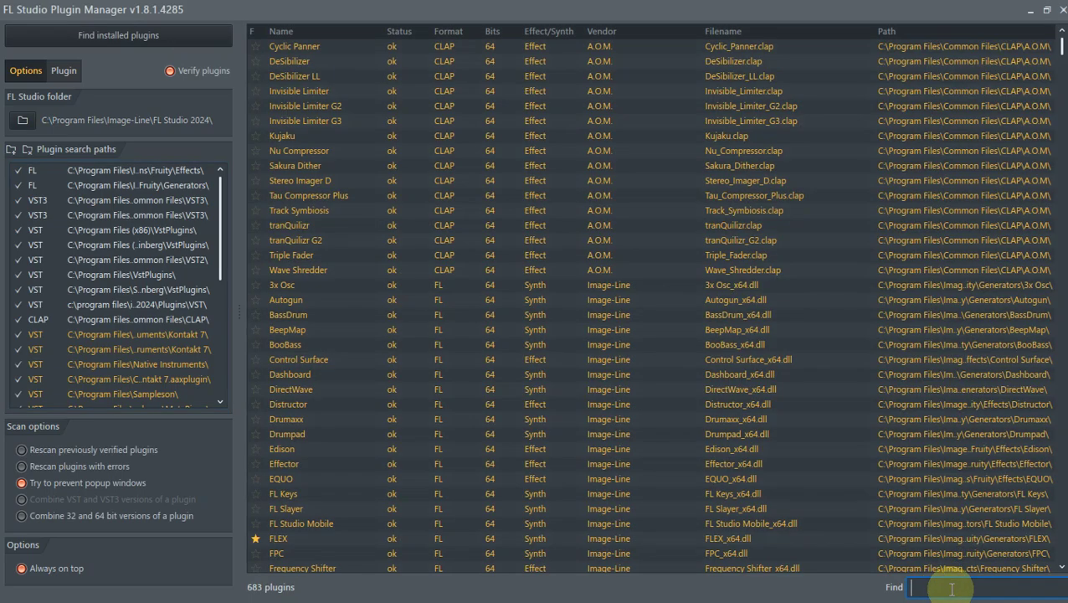
type("BAS")
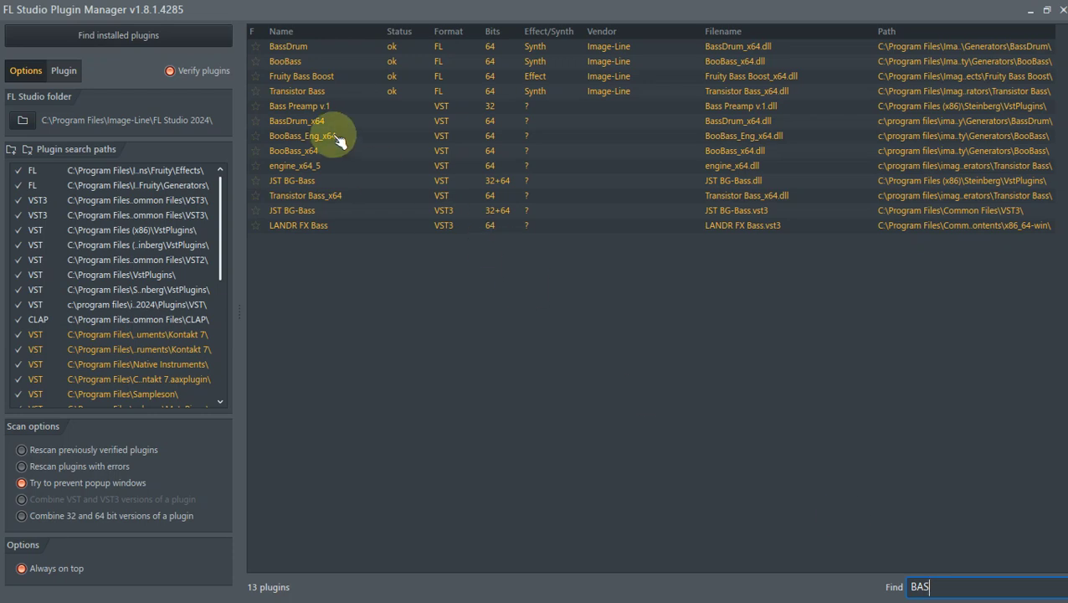
left_click(265, 182)
left_click(1062, 10)
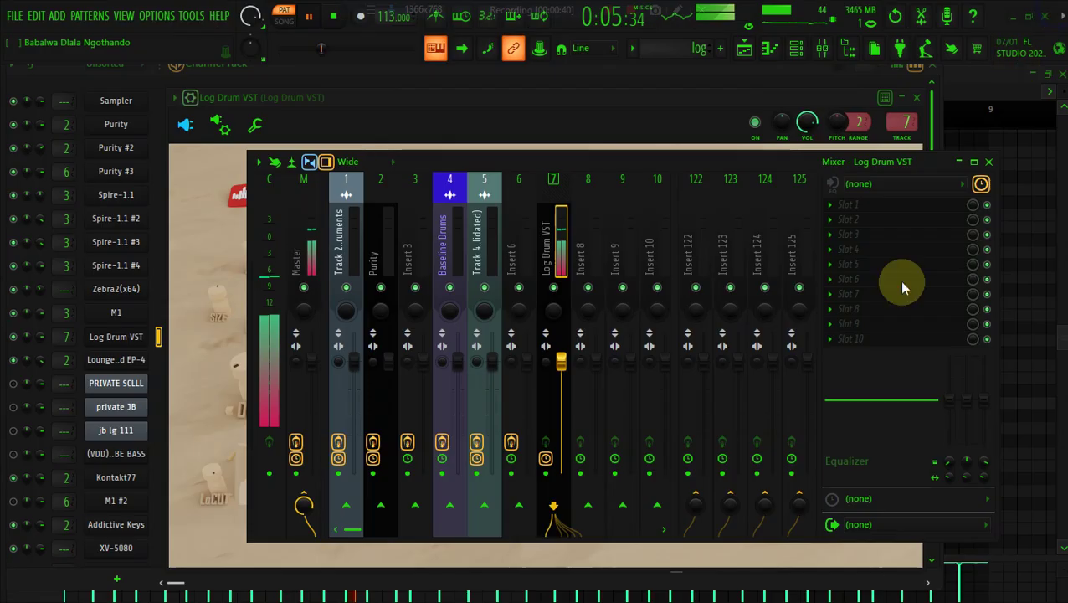
Step: Load JST BG-Bass into effect slot 1 of the Log Drum VST mixer track
left_click(883, 207)
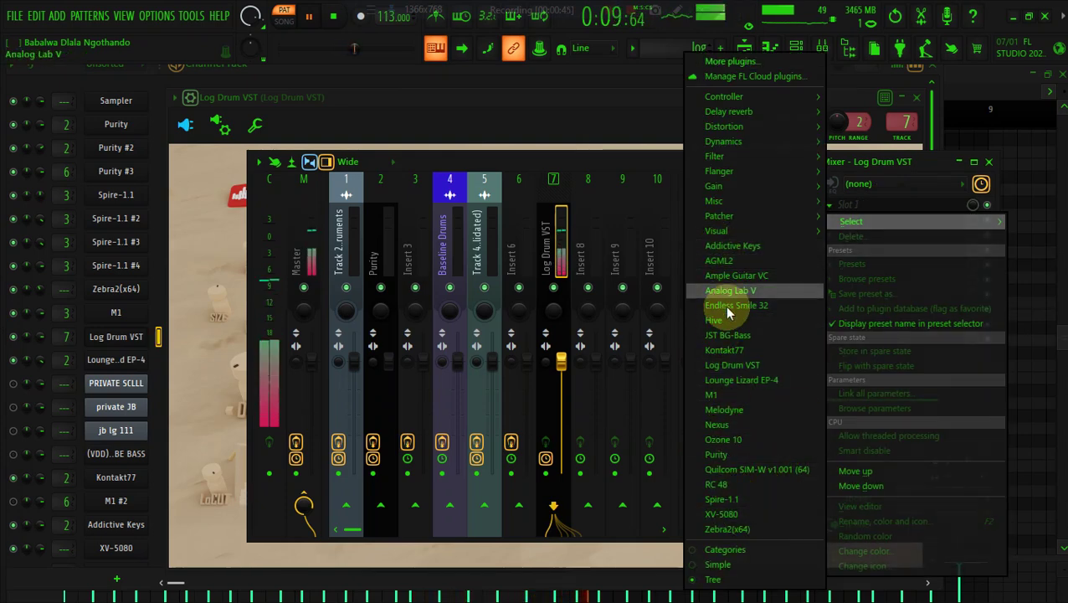
left_click(728, 335)
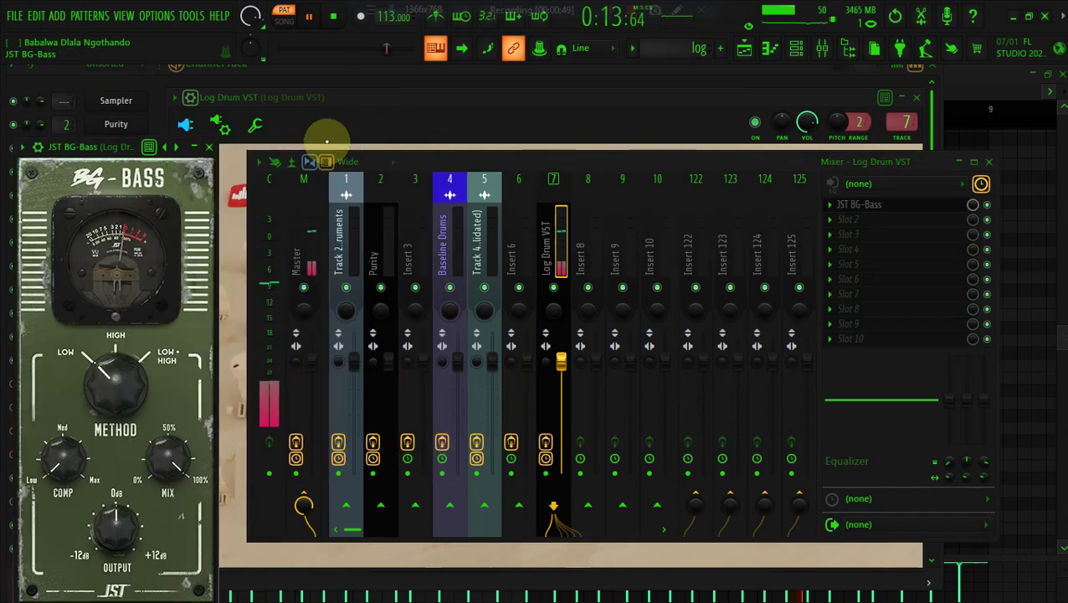
left_click_drag(115, 144, 633, 91)
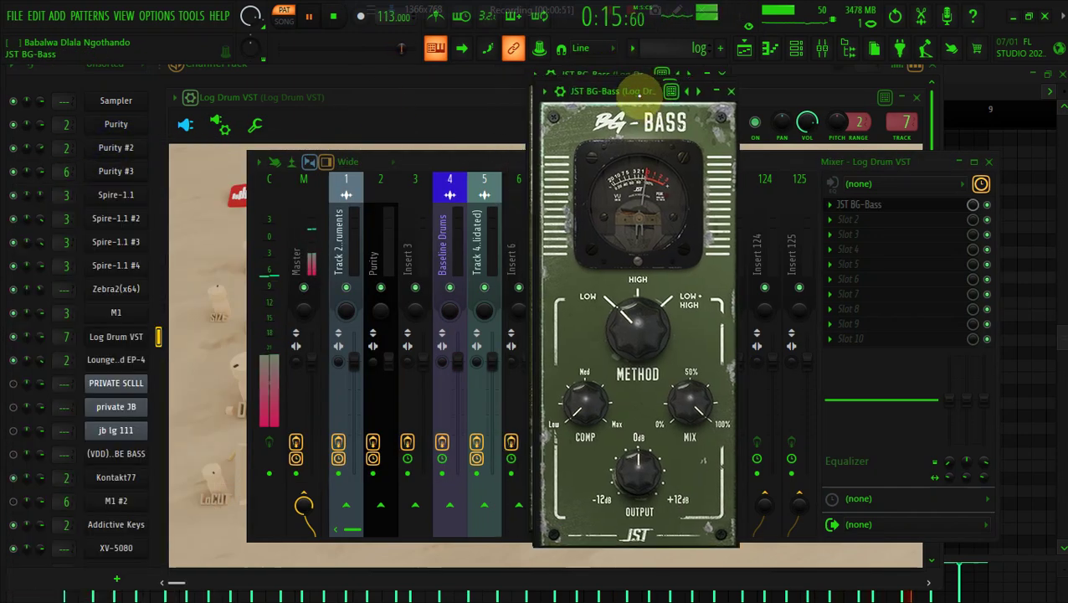
Step: Set BG-Bass to the Low + High method, raise its compression past medium and set its output to 5.40 dB
left_click_drag(685, 198, 734, 70)
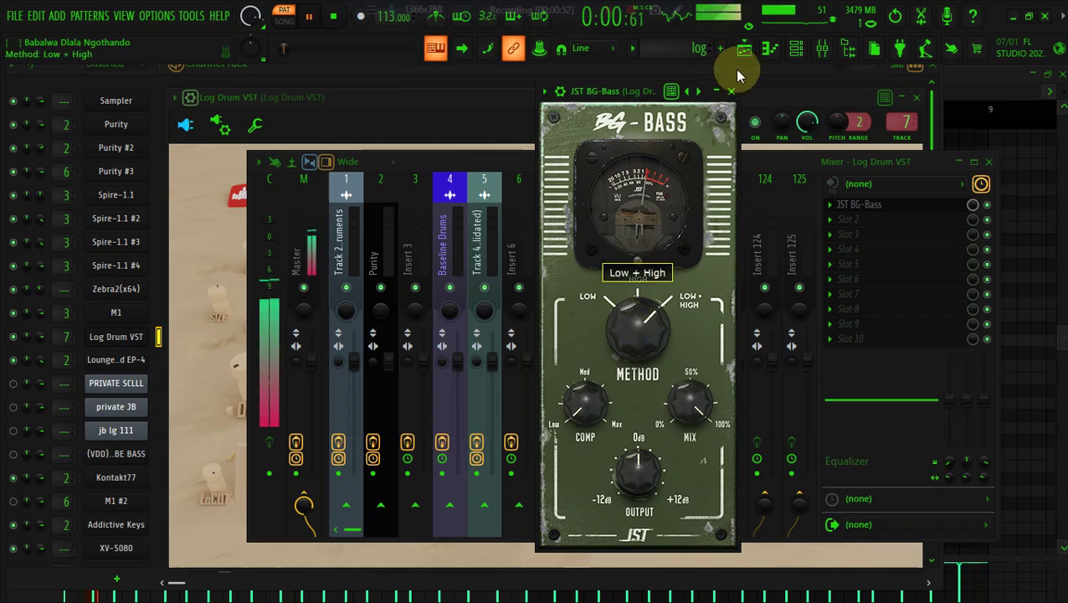
left_click_drag(576, 406, 722, 47)
left_click_drag(632, 459, 641, 464)
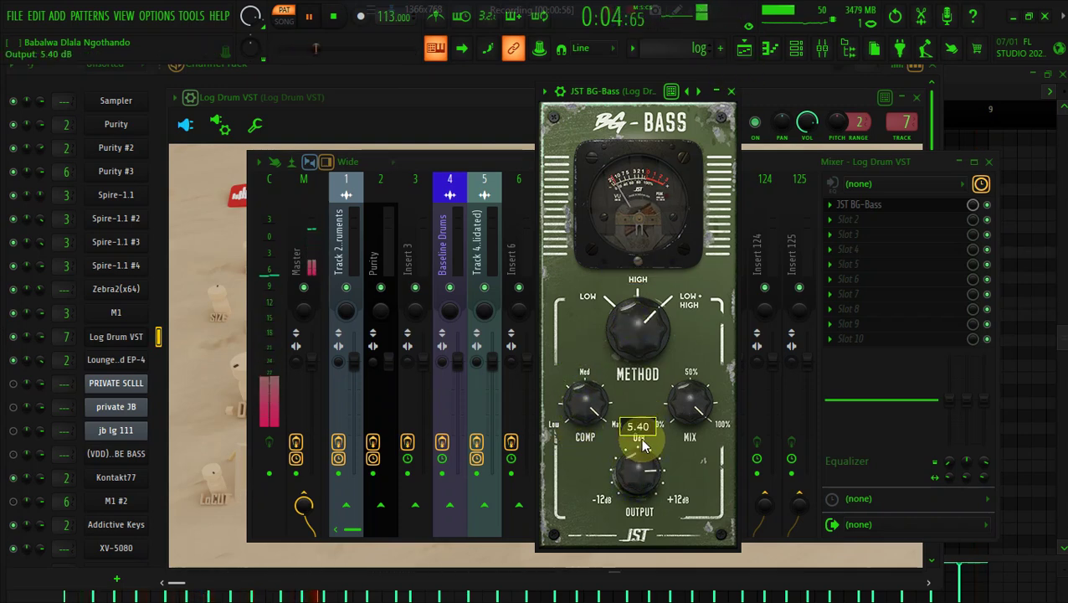
left_click_drag(644, 328, 632, 461)
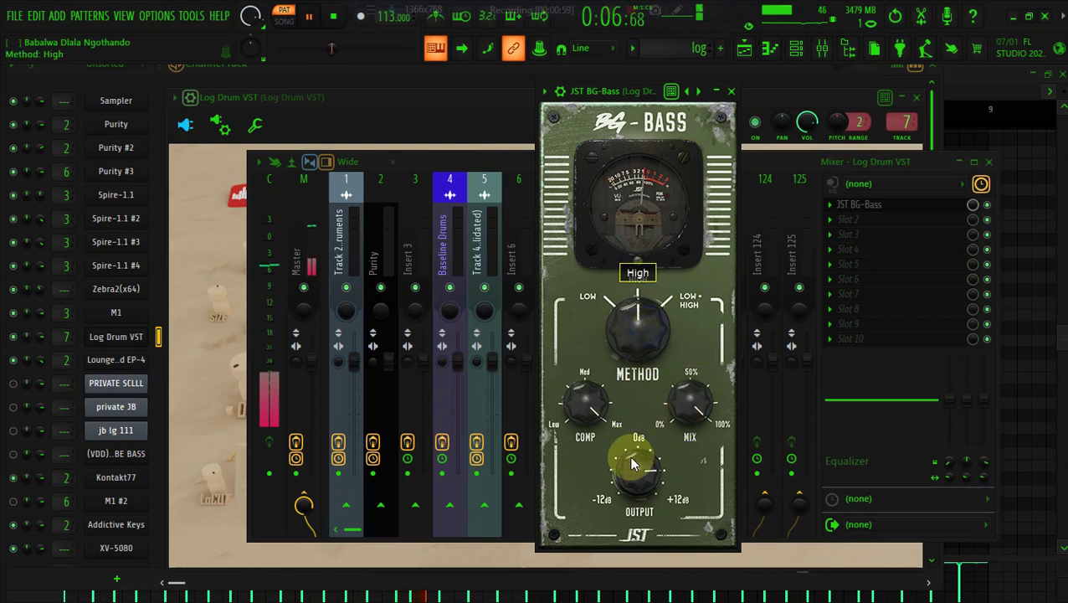
mouse_move(646, 288)
left_mouse_down()
mouse_move(636, 370)
mouse_move(663, 239)
mouse_move(638, 356)
mouse_move(641, 281)
left_mouse_up()
left_click_drag(587, 400, 577, 473)
Step: Load Fruity Parametric EQ 2 into slot 2, cut the lowest band and boost band 2 about 2.3 dB near 121 Hz
left_click(862, 219)
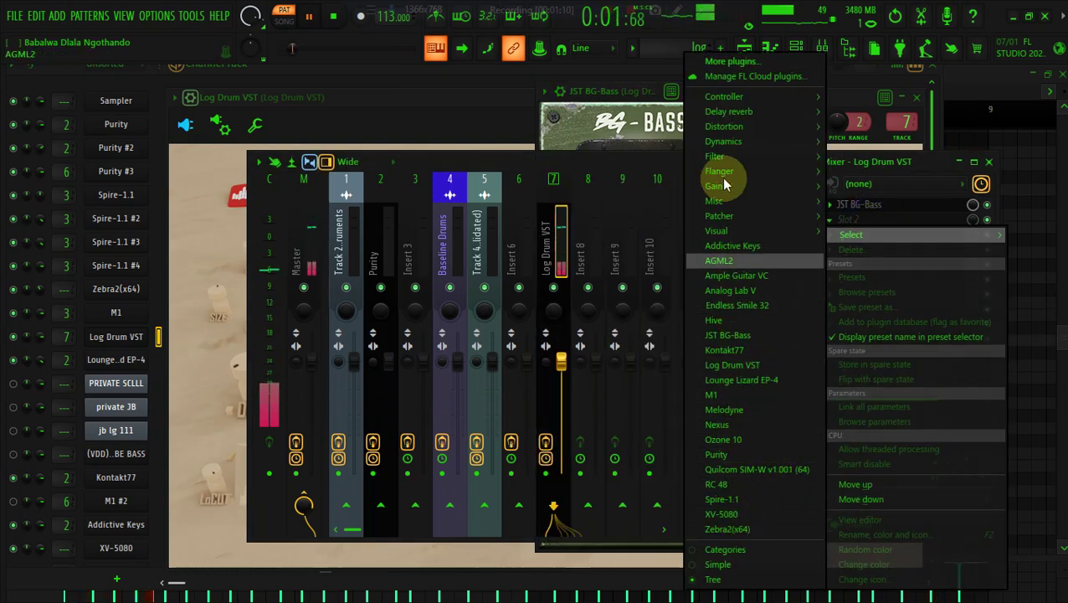
mouse_move(724, 155)
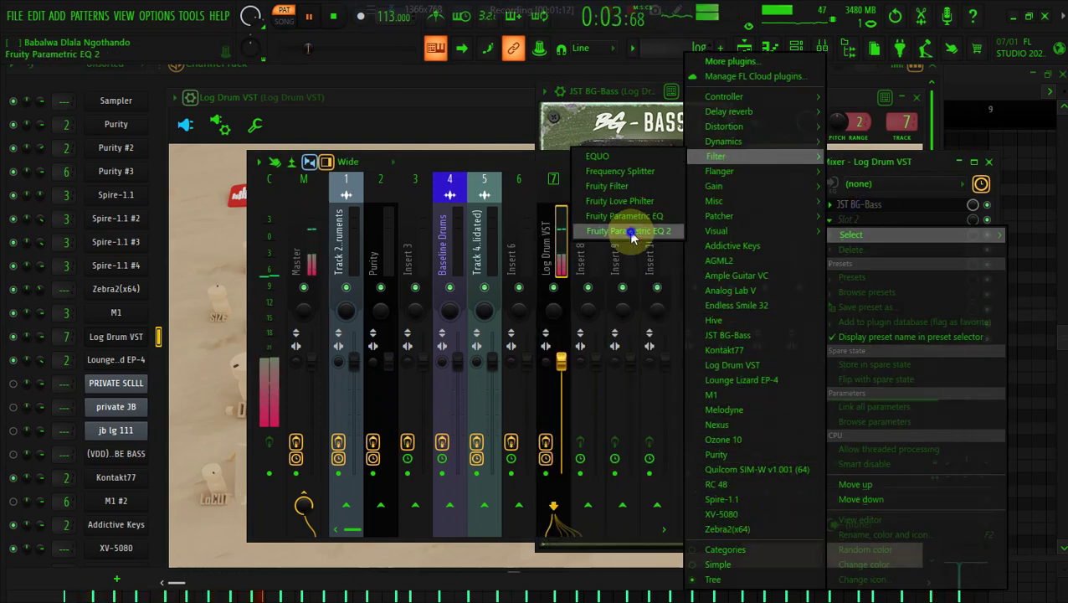
left_click(630, 230)
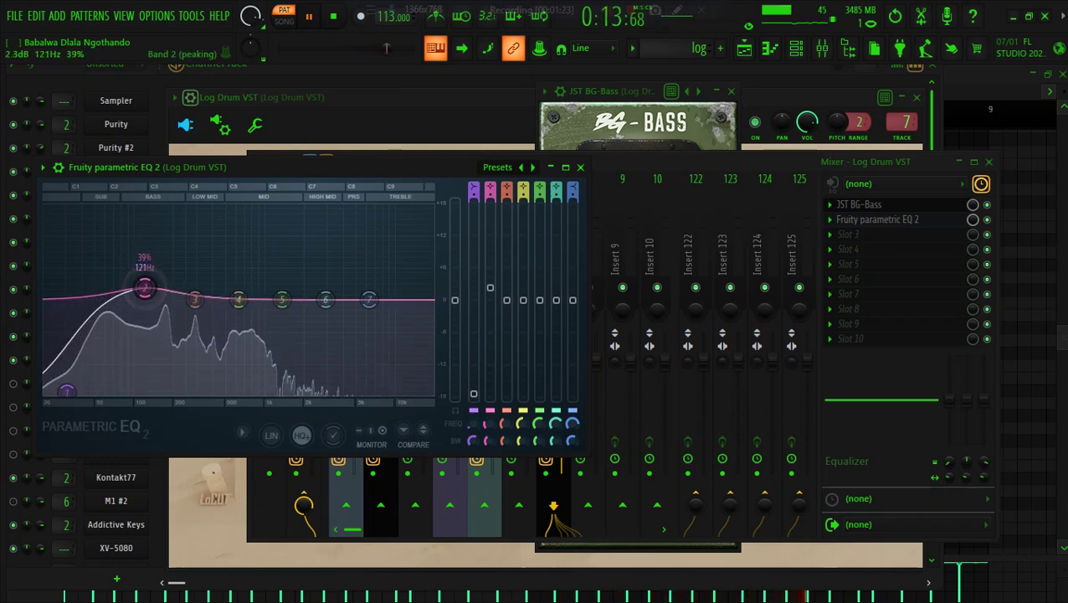
Step: Raise the BG-Bass output to 5.70 dB
left_click(623, 95)
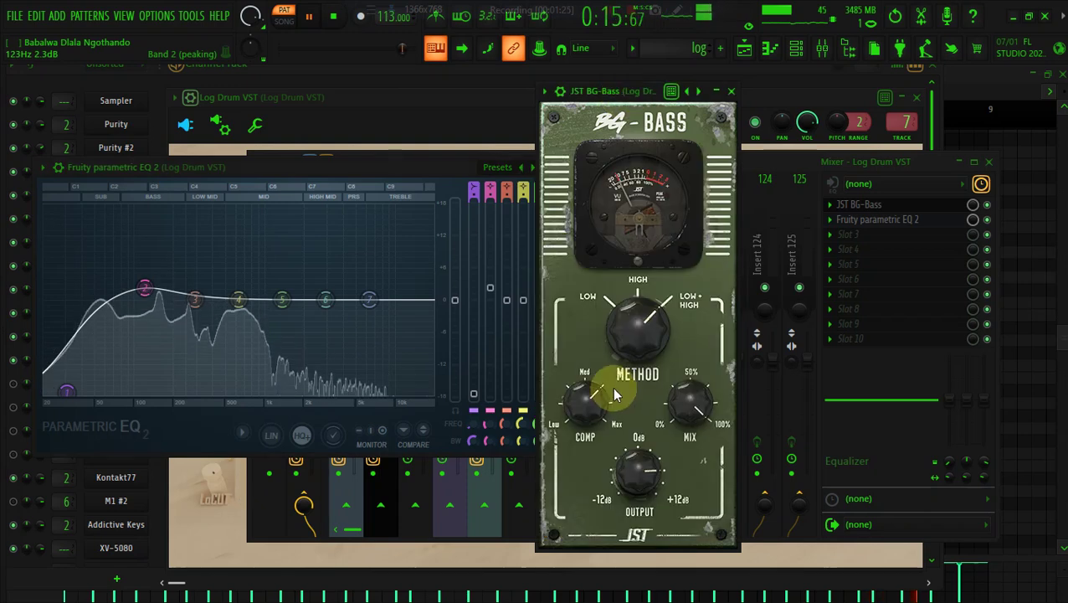
left_click_drag(634, 458, 642, 427)
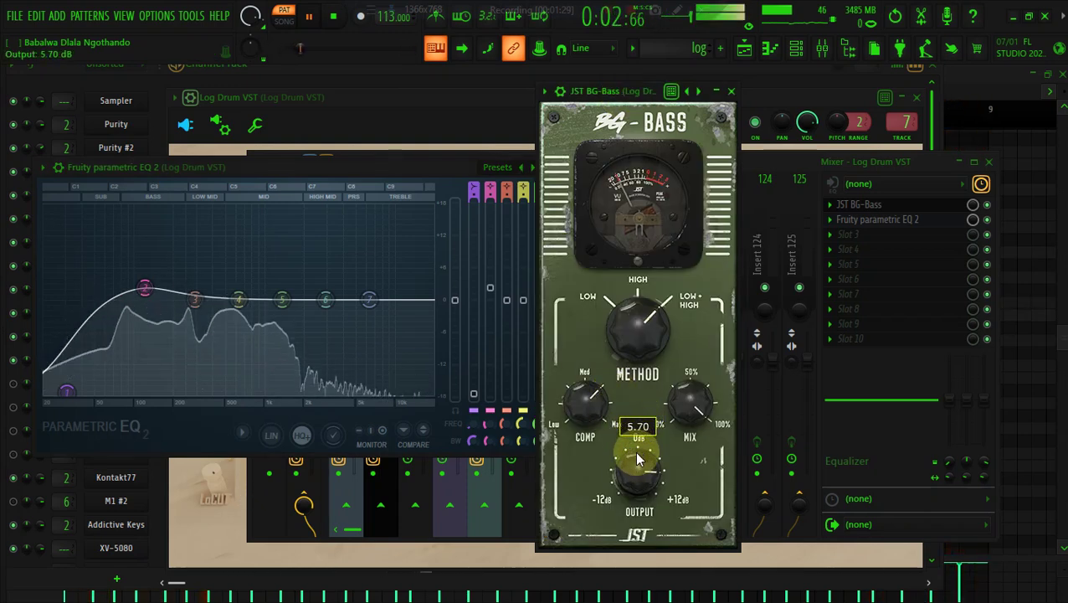
left_click_drag(638, 458, 638, 456)
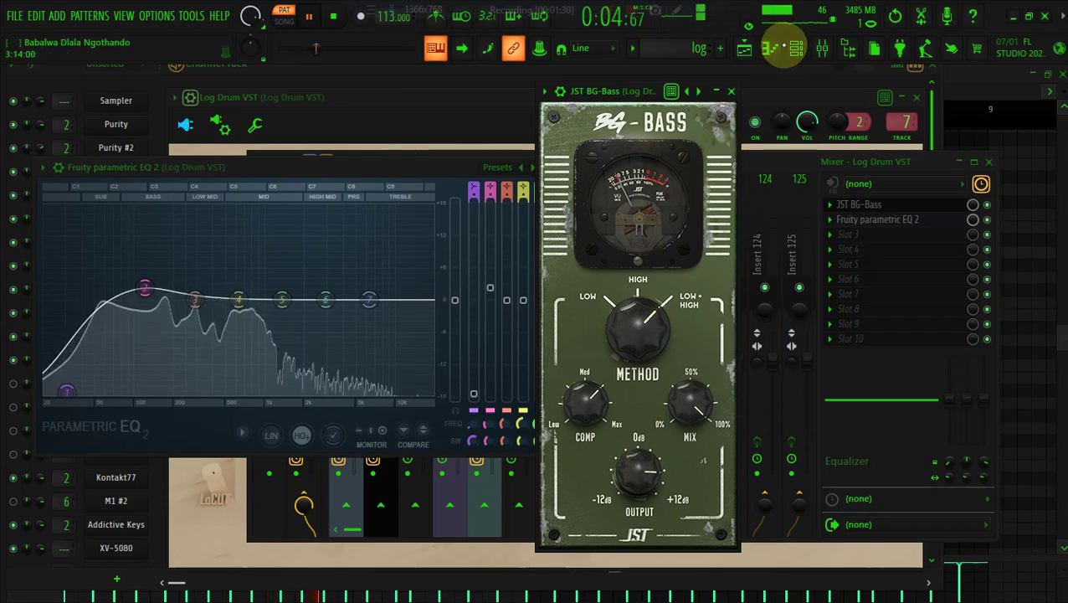
Step: In the channel rack, mute Log Drum VST and unmute PRIVATE SCLLL
left_click(795, 49)
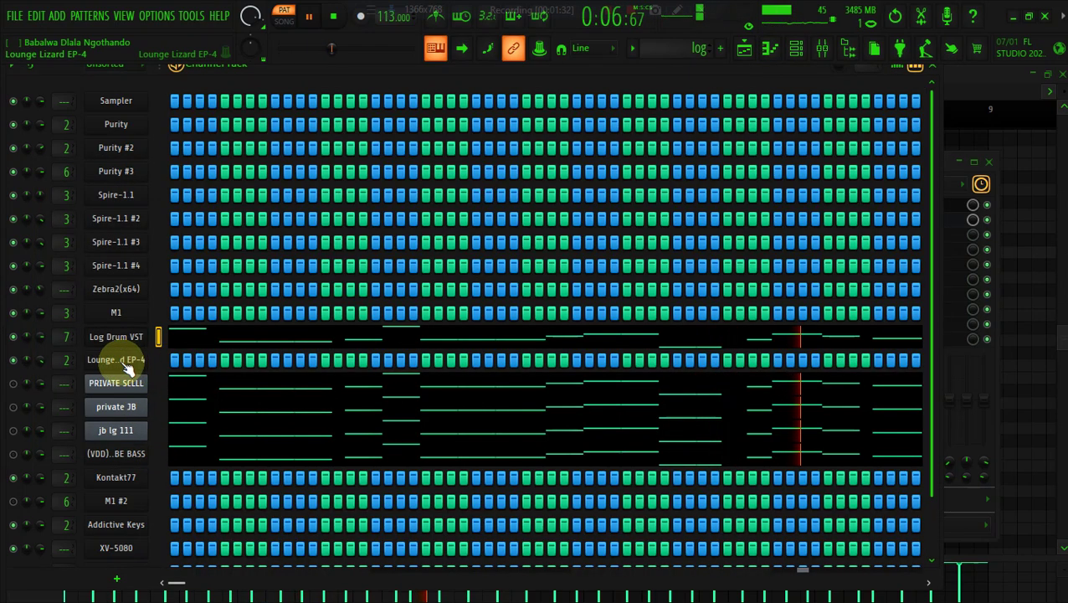
left_click(13, 336)
left_click(13, 382)
Step: Open the PRIVATE SCLLL synth and route its channel to mixer track 7
left_click(119, 389)
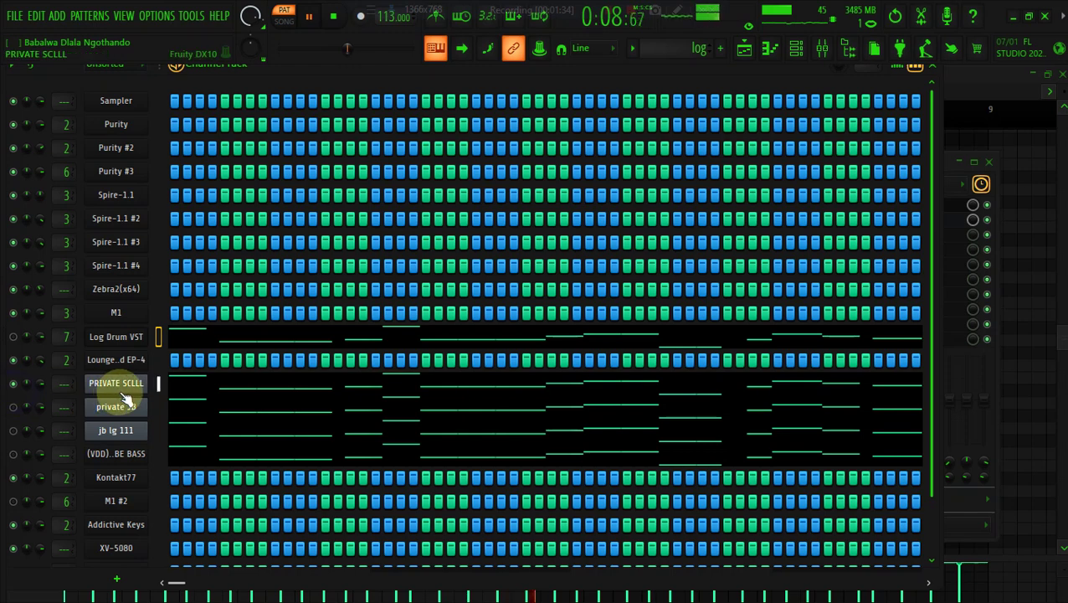
left_click(120, 391)
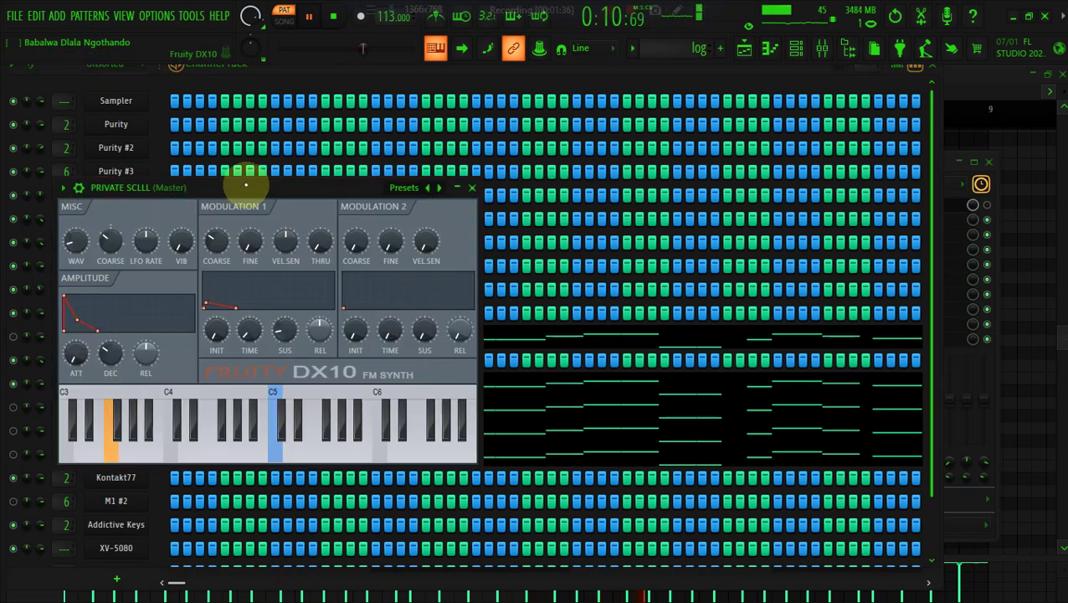
left_click_drag(248, 182, 516, 152)
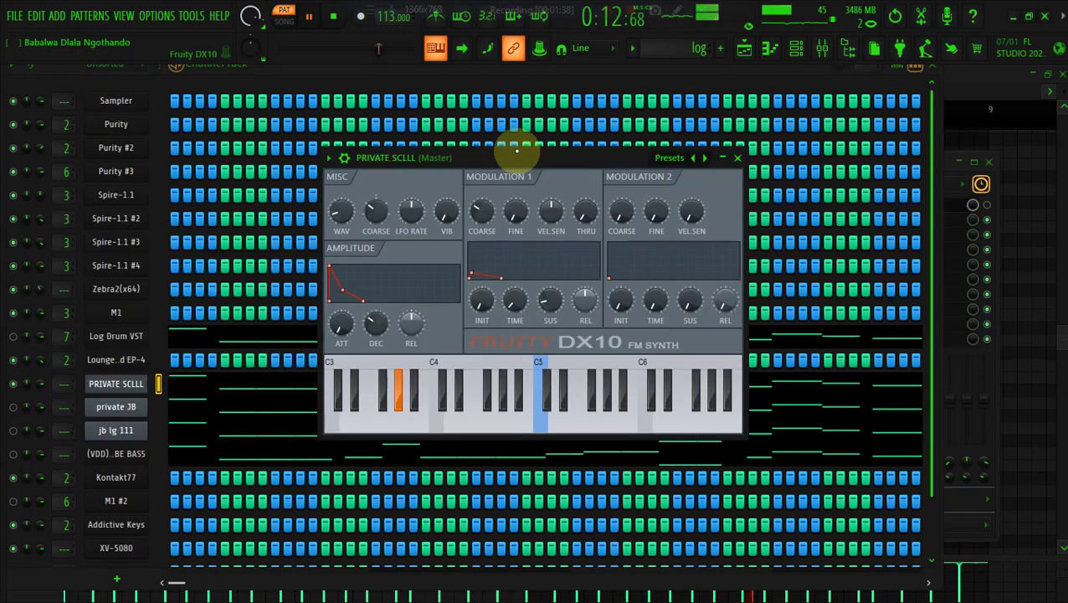
double_click(64, 384)
left_click_drag(63, 384, 64, 359)
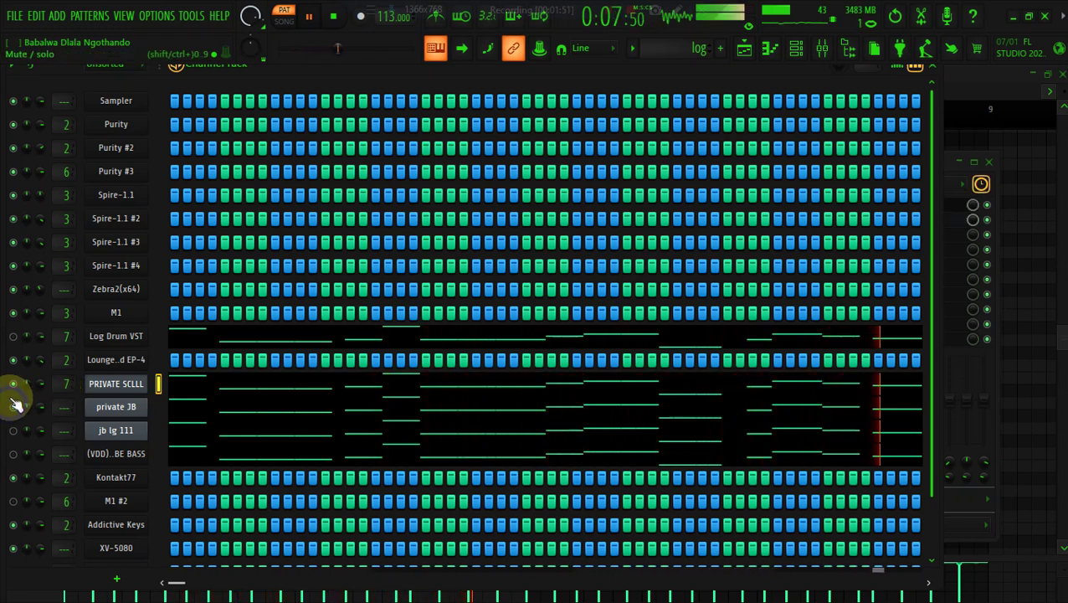
Step: Open the private JB synth to review its envelopes, and route its channel to mixer track 7
left_click(113, 408)
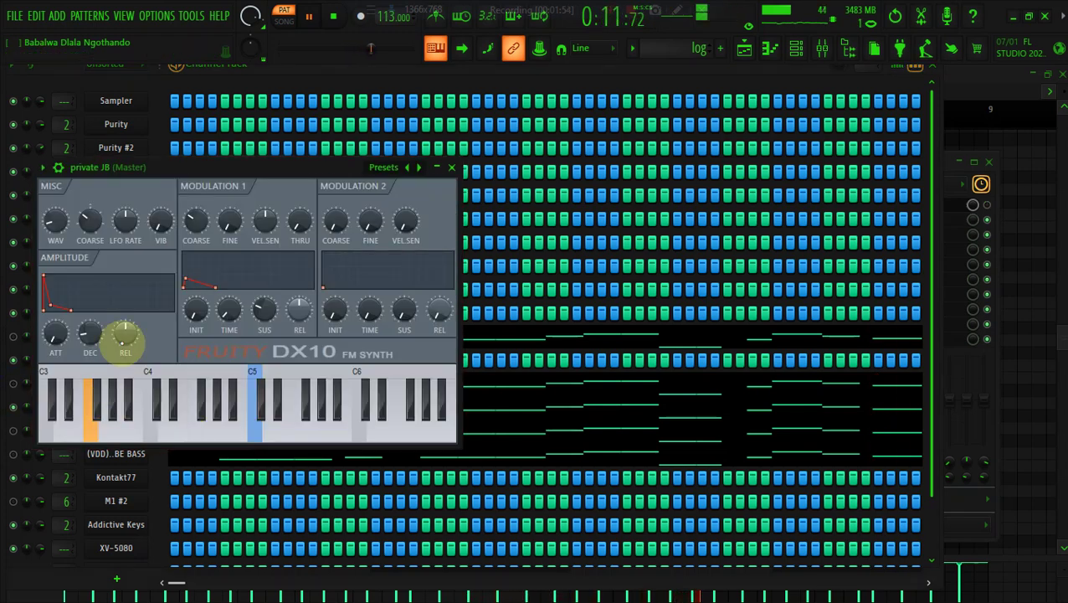
left_click_drag(172, 168, 393, 153)
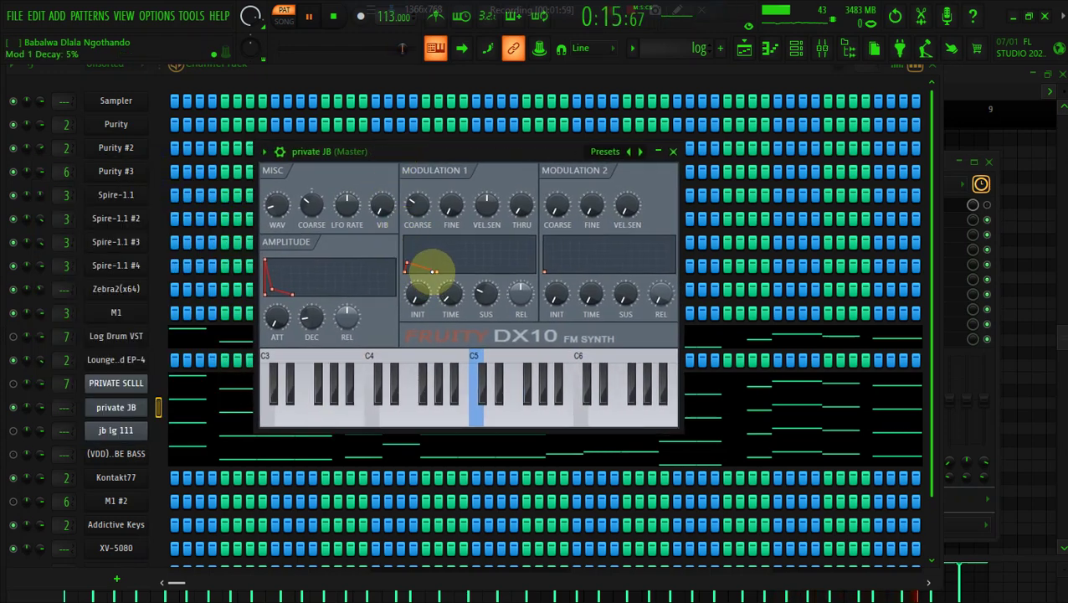
left_click_drag(67, 407, 67, 382)
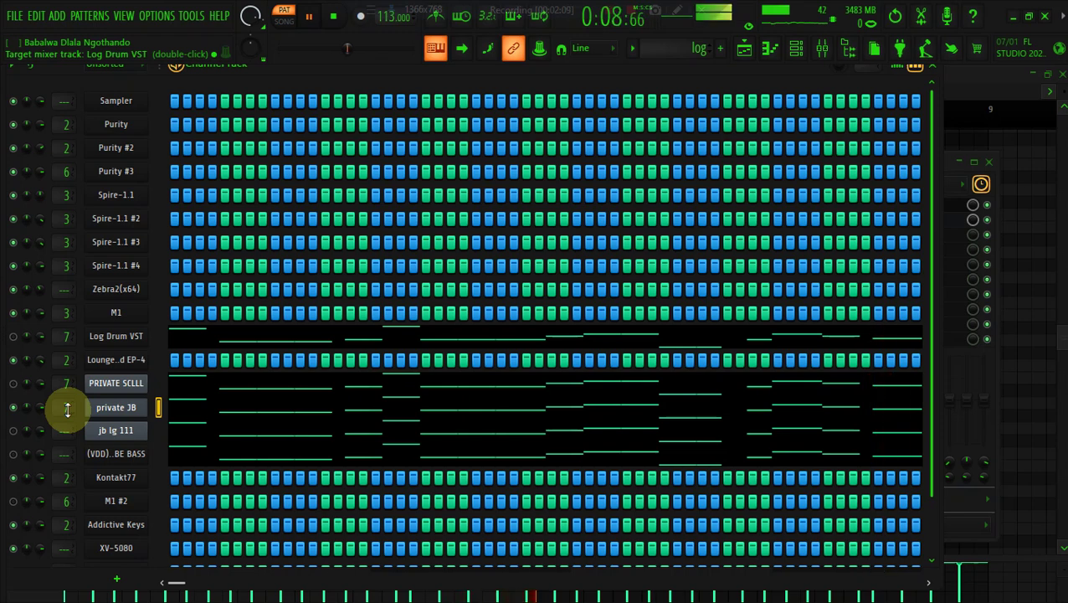
Step: Unmute jb lg 111, open its synth and route its channel to mixer track 6
left_click(14, 428)
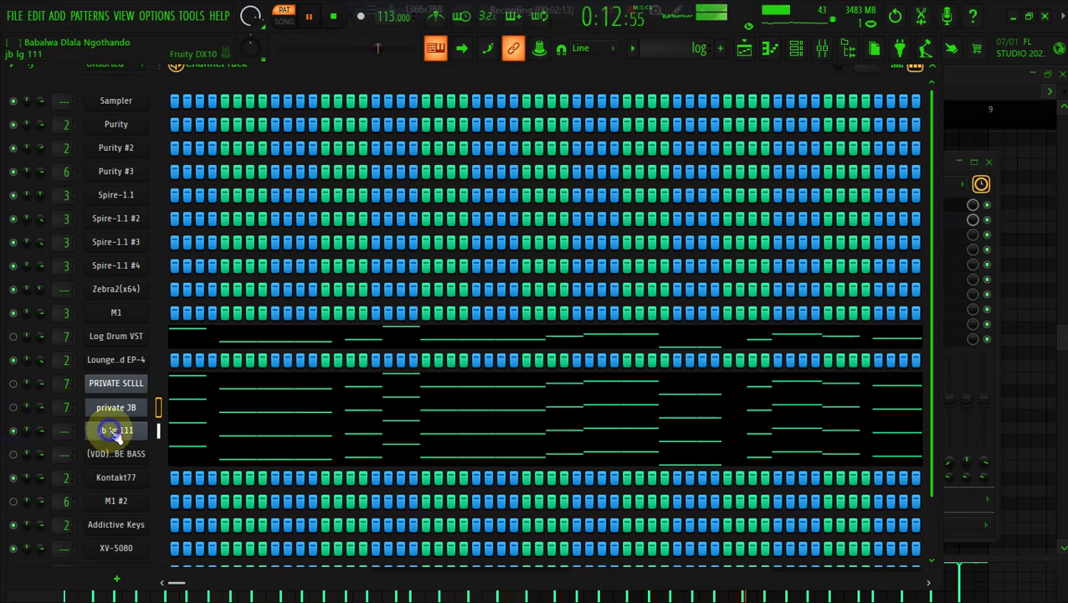
left_click(112, 430)
left_click_drag(310, 268, 424, 184)
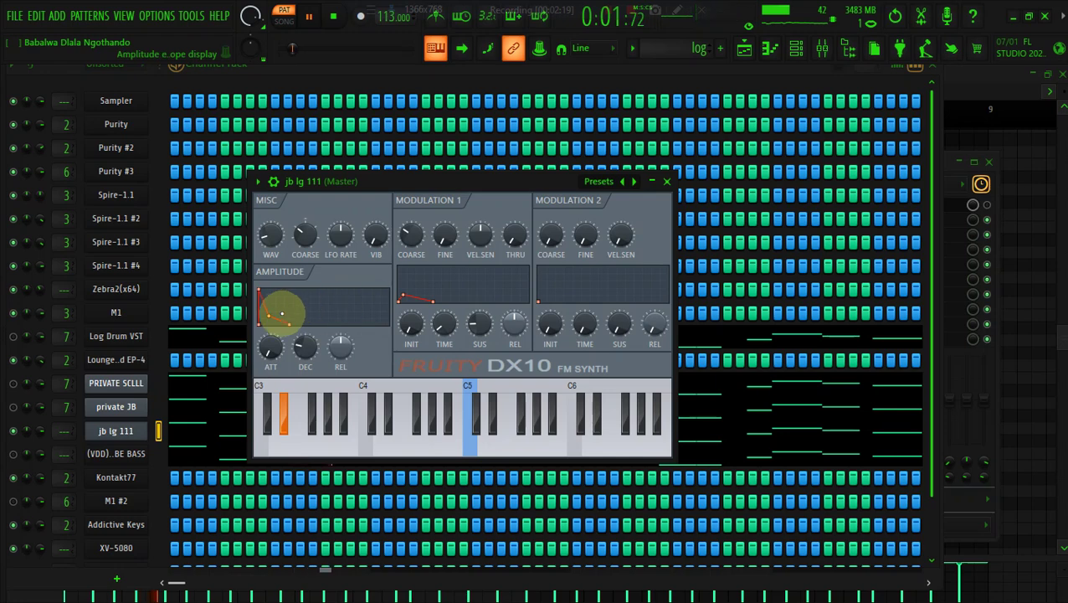
left_click(63, 432)
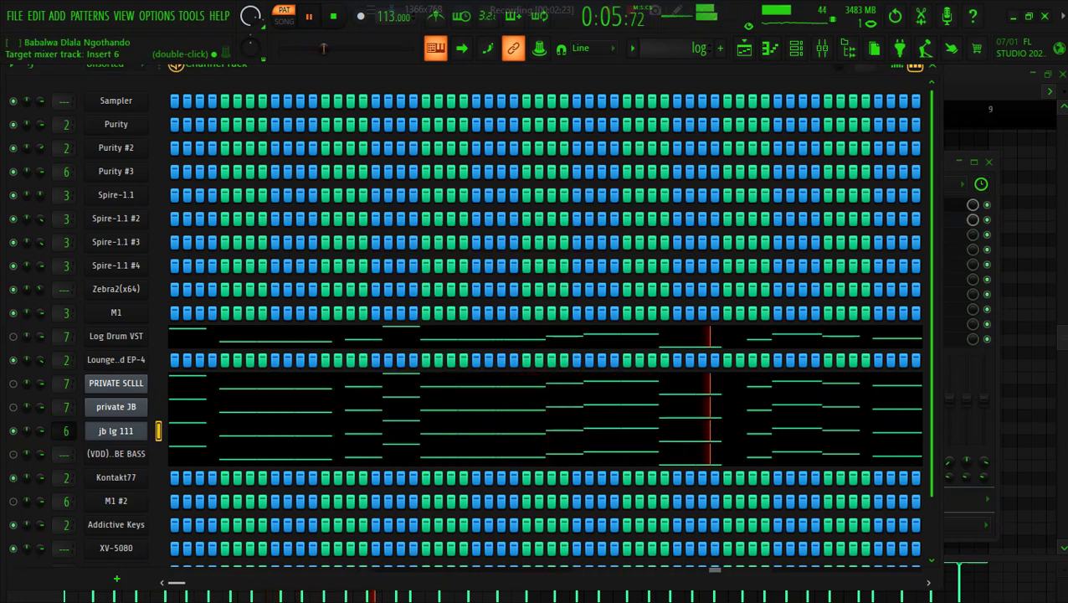
Step: Unmute Log Drum VST, PRIVATE SCLLL and private JB, and reroute jb lg 111 to mixer track 7
left_click(12, 336)
left_click(13, 383)
left_click(14, 406)
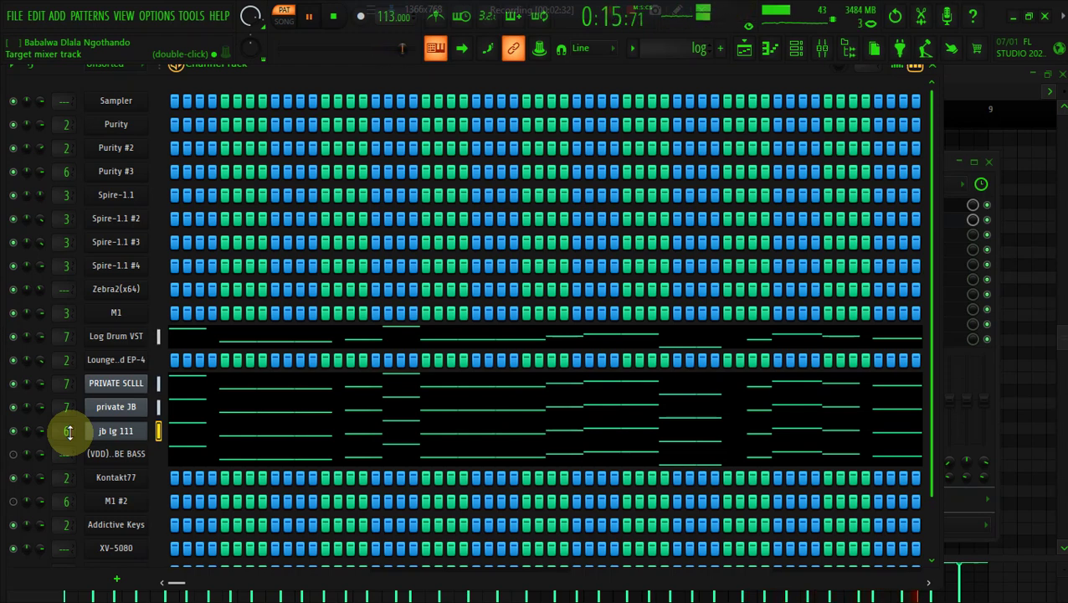
left_click_drag(69, 435, 67, 431)
Step: Unmute the (VDD) MDU TUBE BASS channel and open its MiniSynth oscillator settings
left_click(14, 453)
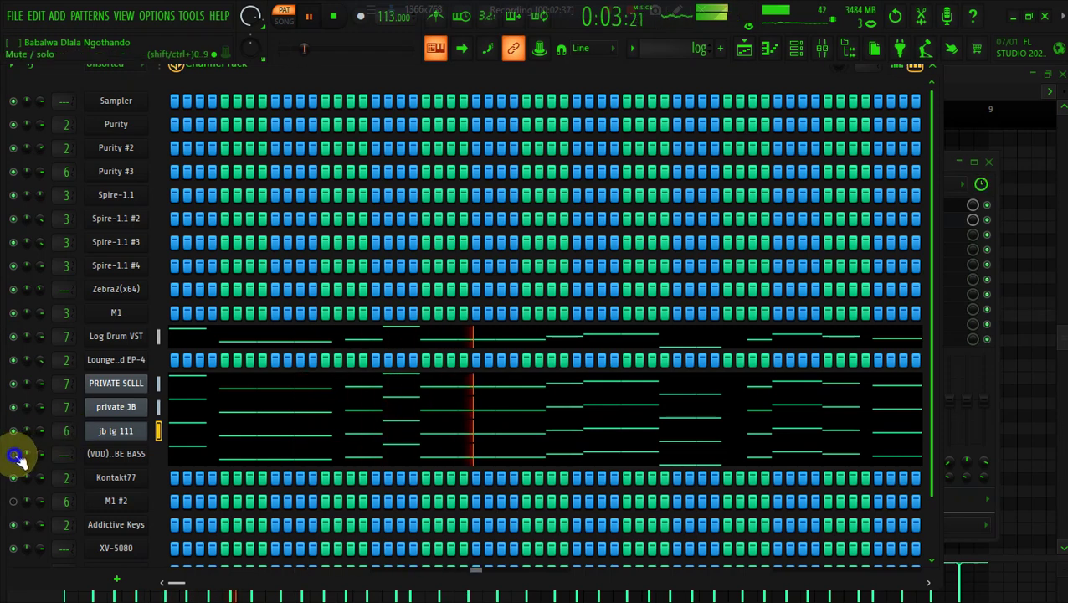
left_click(102, 456)
left_click_drag(322, 289, 368, 128)
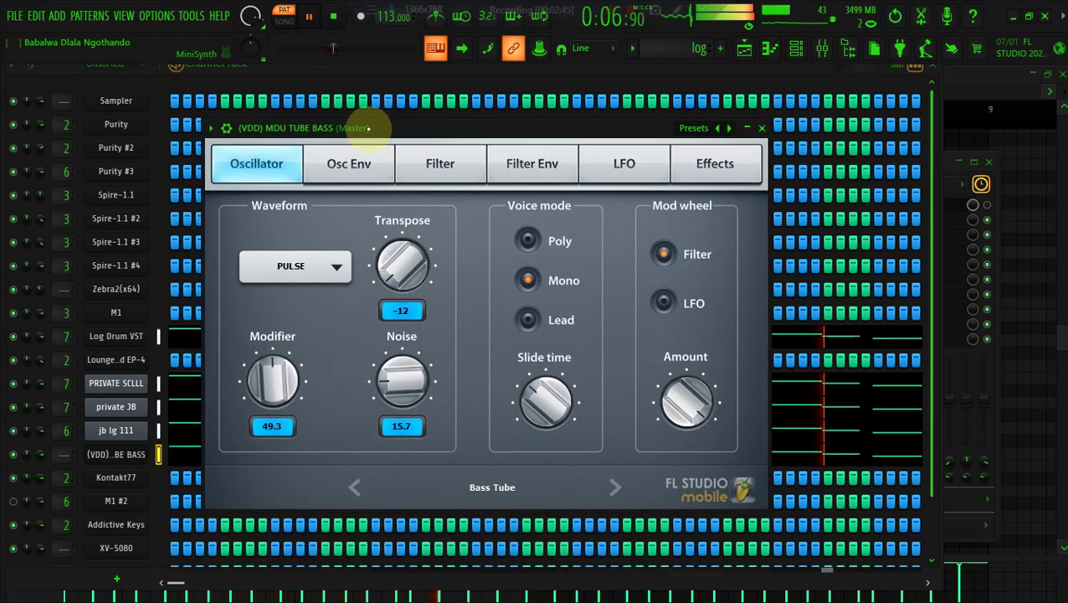
Step: Play the playlist arrangement in song mode and check the channel rack during playback
left_click(745, 48)
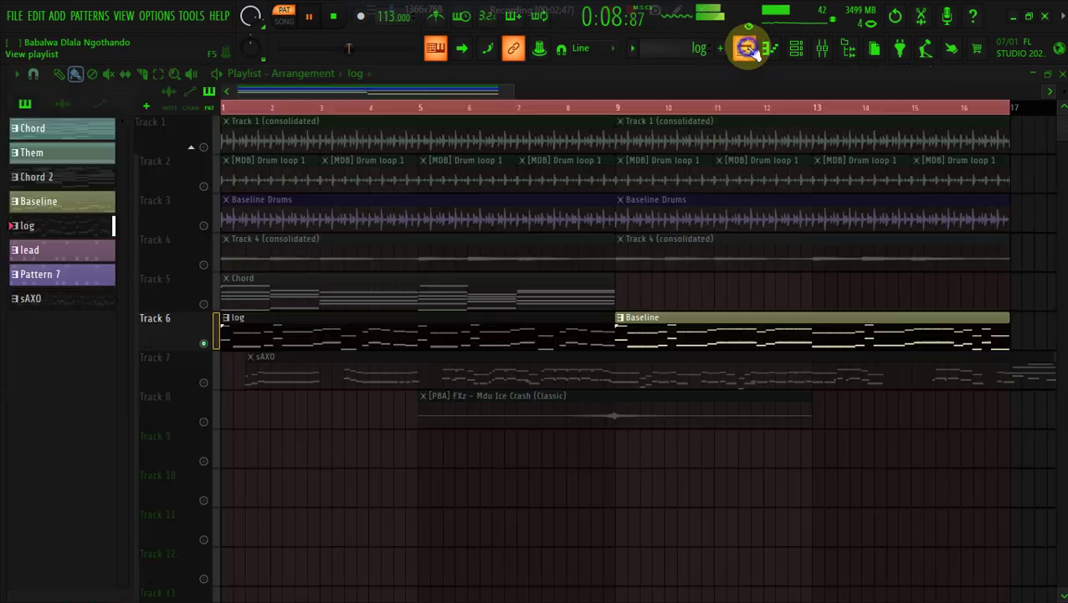
key("space")
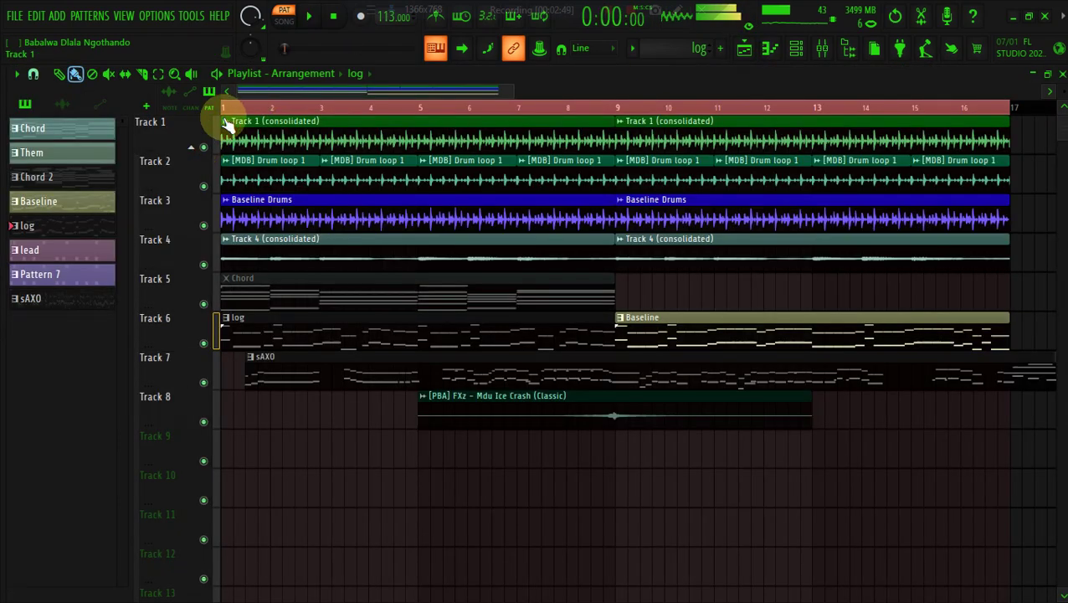
key("space")
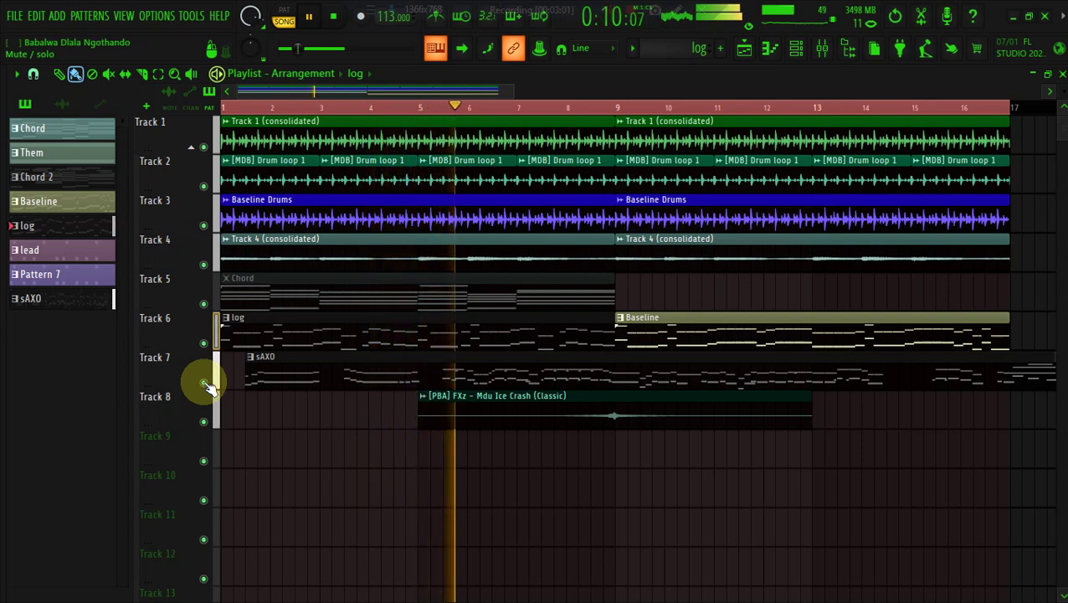
left_click(802, 49)
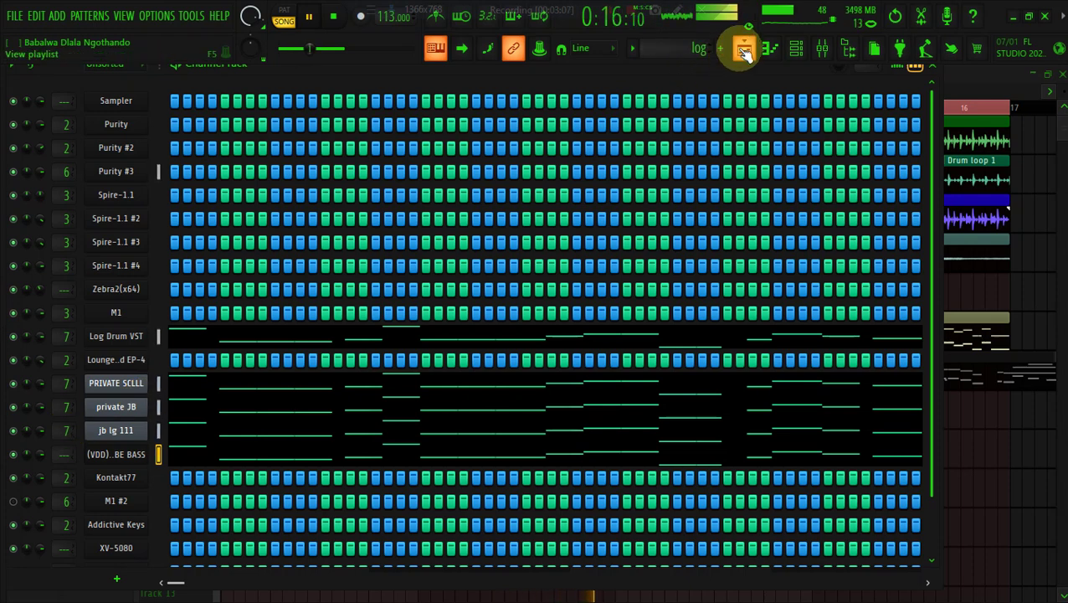
left_click(745, 50)
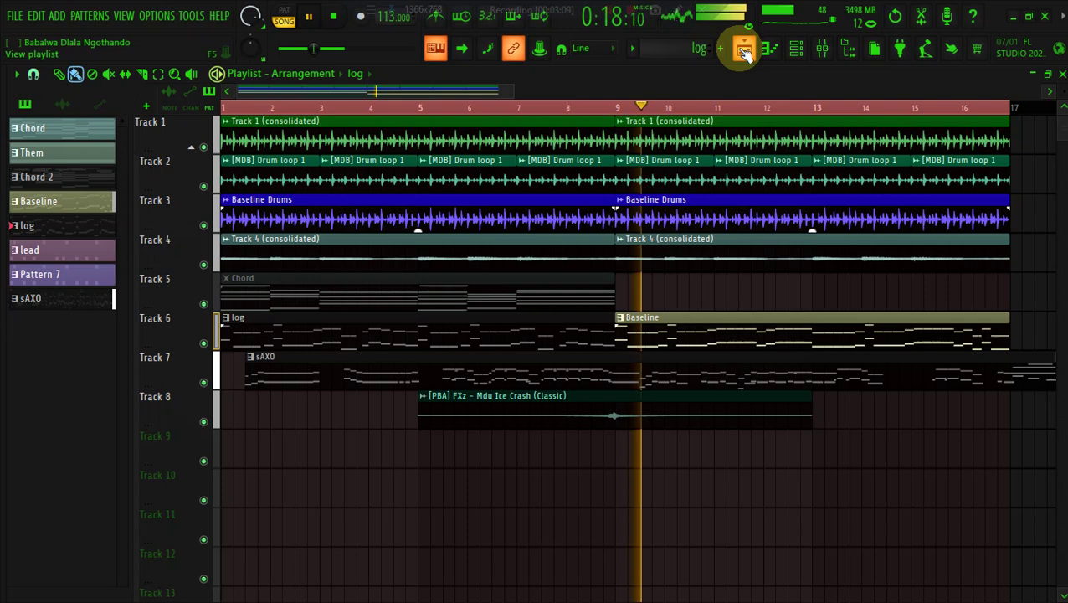